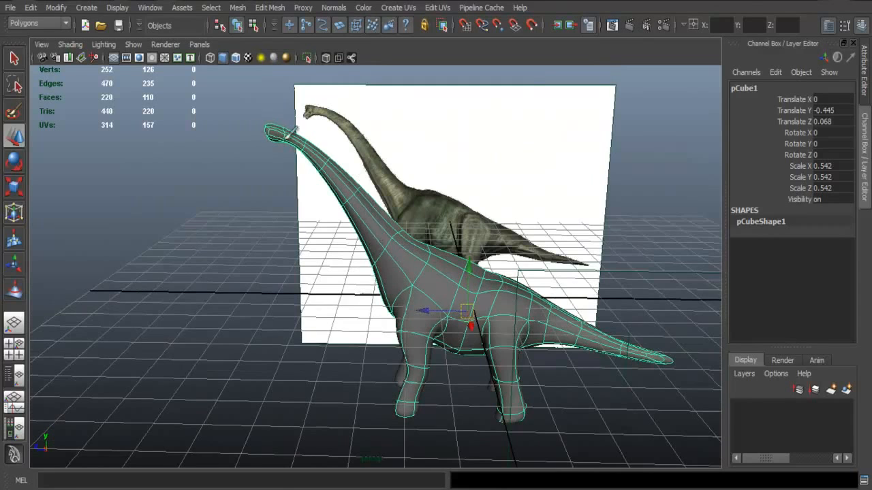
- Switch the dinosaur mesh to vertex editing and move the lower front vertex of the head upward and forward
left_click_drag(372, 243, 429, 238, "alt")
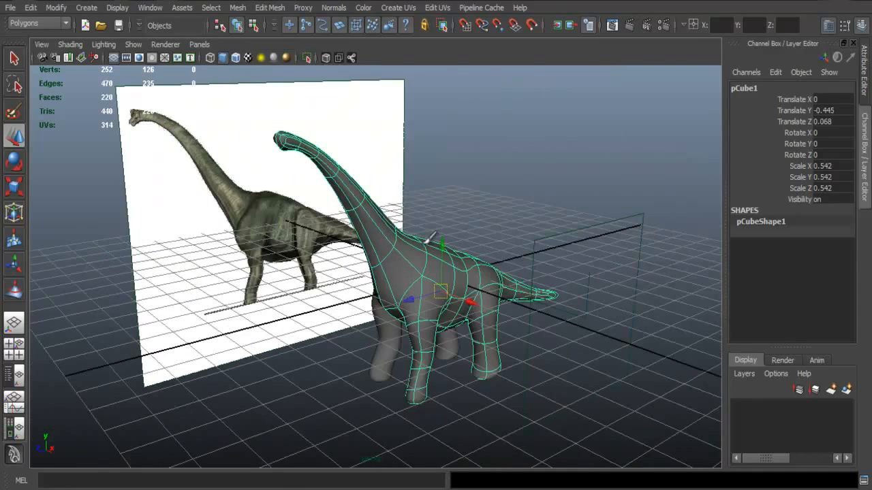
middle_click_drag(392, 204, 458, 284, "alt")
right_click_drag(332, 198, 426, 219, "alt")
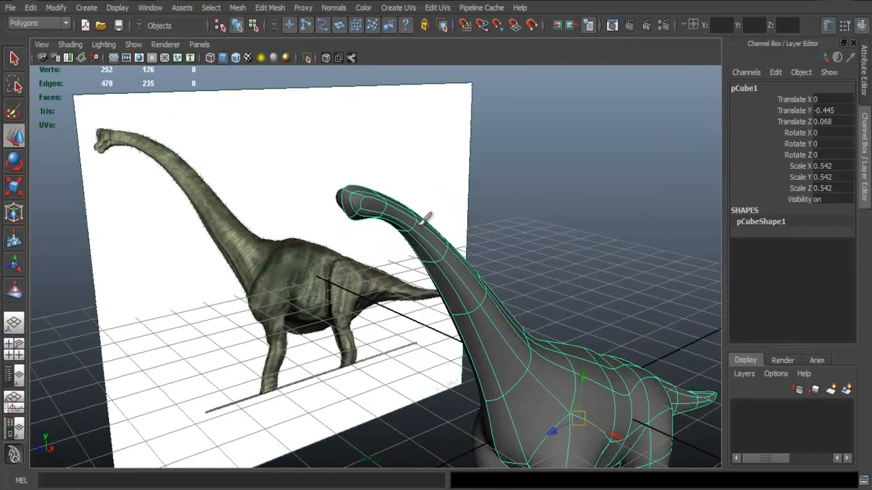
middle_click_drag(355, 199, 372, 229, "alt")
right_click_drag(375, 231, 524, 255, "alt")
left_click_drag(524, 254, 454, 263, "alt")
right_click_drag(307, 223, 324, 226, "alt")
right_click_drag(366, 202, 406, 204, "alt")
middle_click_drag(406, 204, 508, 232, "alt")
right_click_drag(383, 236, 428, 241, "alt")
right_click_drag(343, 276, 334, 289)
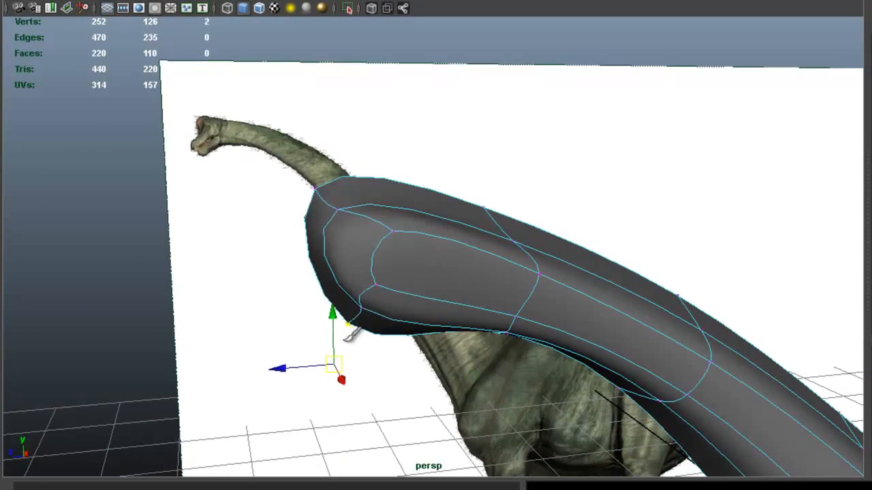
left_click_drag(339, 368, 308, 333)
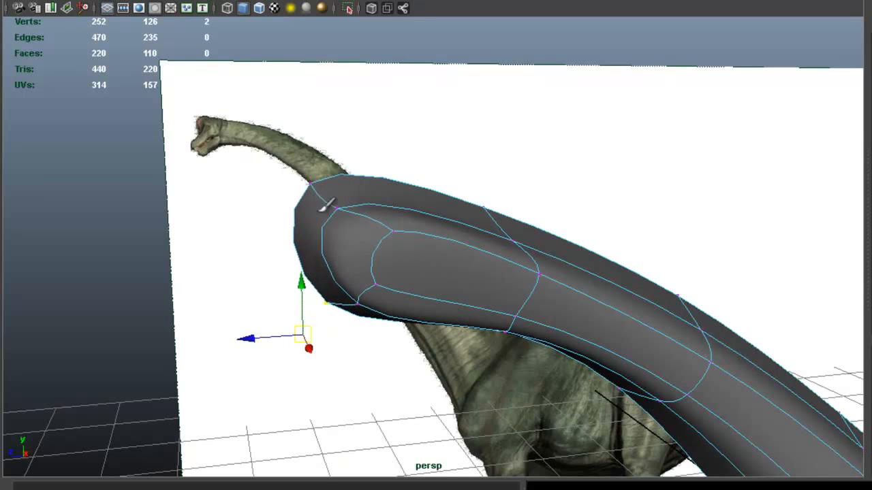
- Pull the upper front vertex of the head back and down, and raise the vertices along the head's upper side
left_click_drag(272, 125, 314, 159)
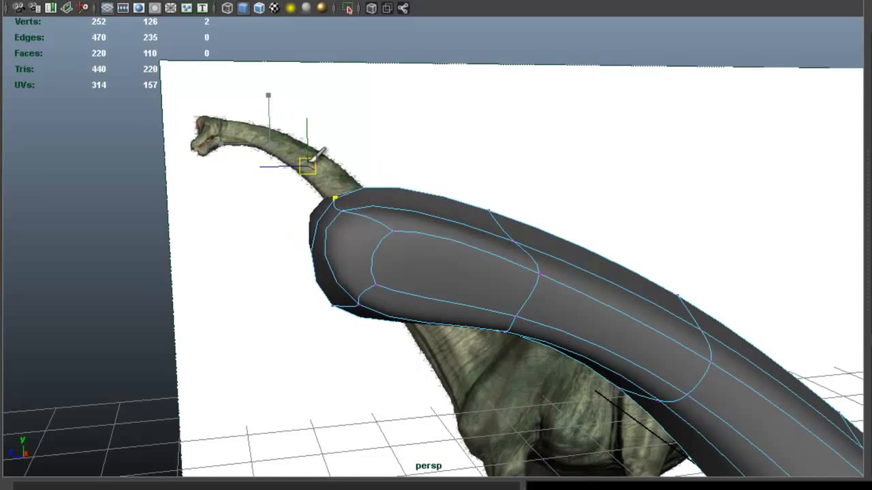
left_click_drag(392, 191, 528, 220, "alt")
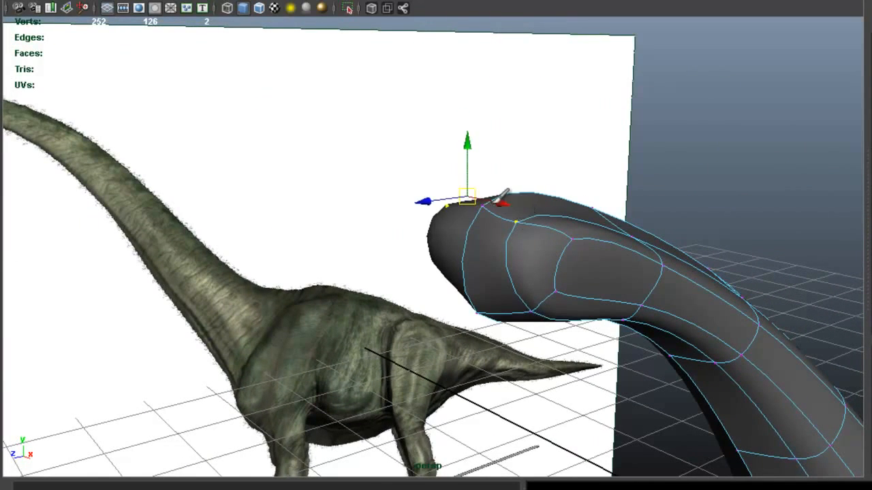
left_click_drag(481, 189, 479, 171)
left_click_drag(502, 235, 504, 232, "alt")
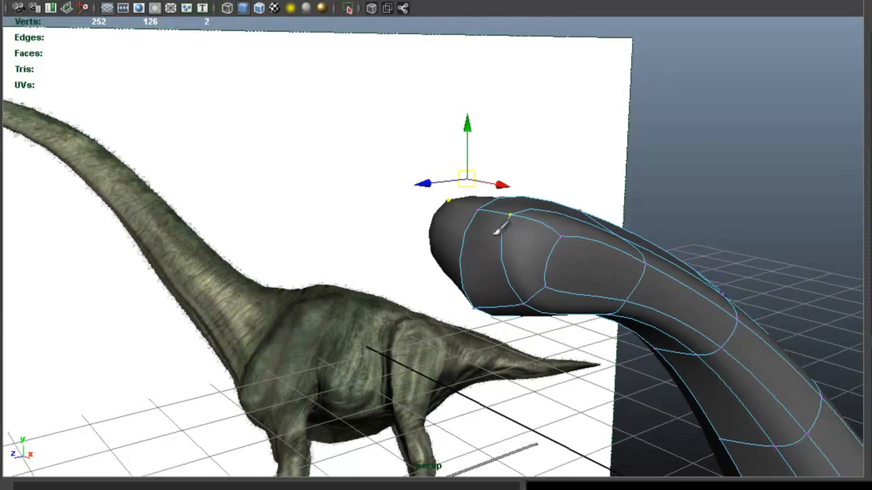
- Return to object mode and select the whole dinosaur mesh
right_click(500, 233)
right_click_drag(505, 248, 563, 204)
scroll(566, 290, "down", 3)
left_click(566, 297)
right_click_drag(623, 332, 583, 264, "alt")
middle_click_drag(583, 264, 577, 222, "alt")
left_click_drag(588, 240, 507, 243, "alt")
middle_click_drag(538, 251, 520, 225, "alt")
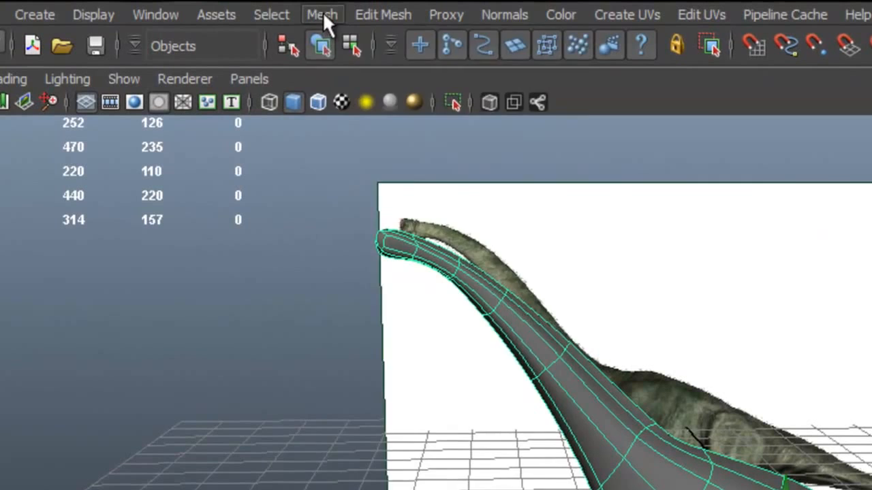
- Smooth the dinosaur mesh with exponential divisions, division level 1, Crease all boundary rules and continuity 1.0
left_click(322, 16)
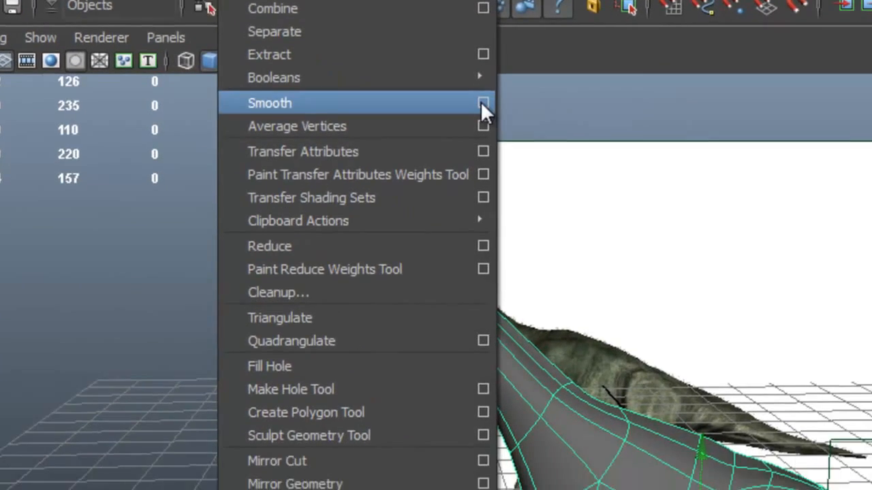
left_click(483, 103)
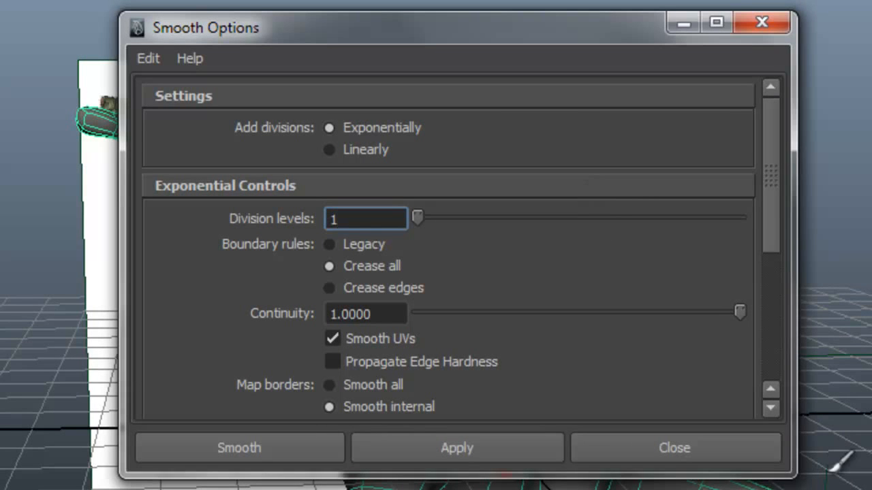
left_click_drag(793, 474, 871, 489)
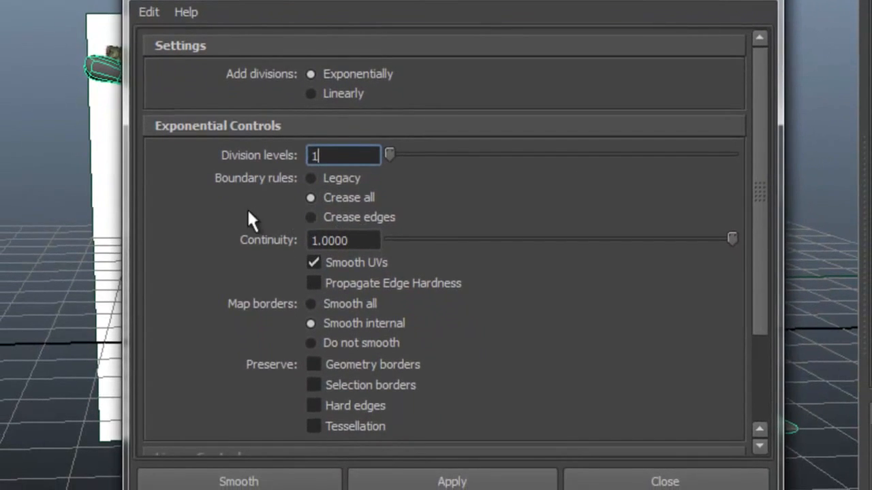
scroll(247, 208, "down", 3)
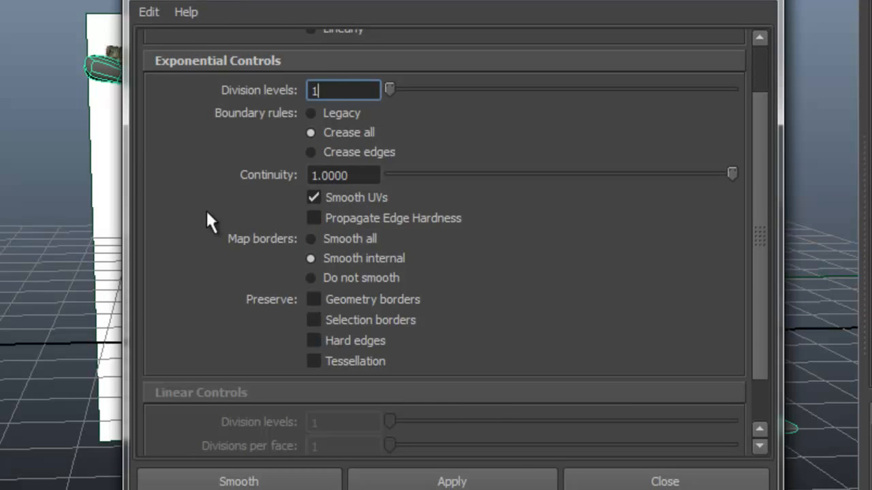
scroll(205, 209, "down", 3)
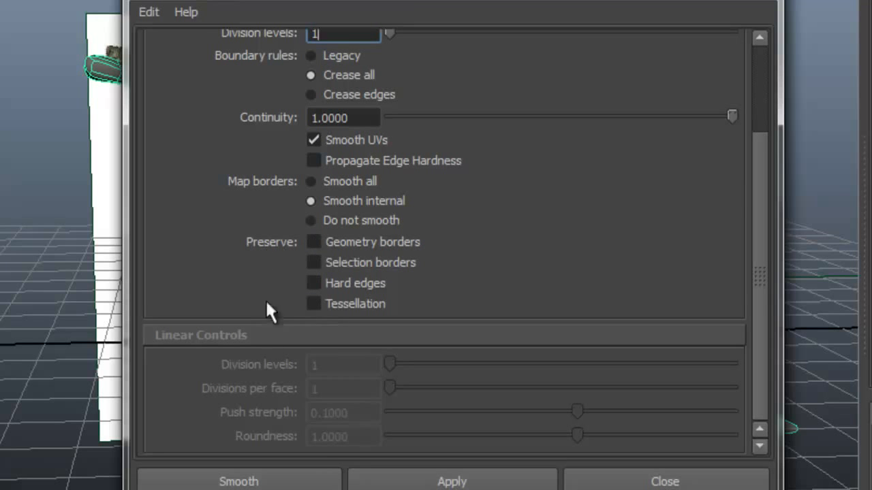
left_click(293, 481)
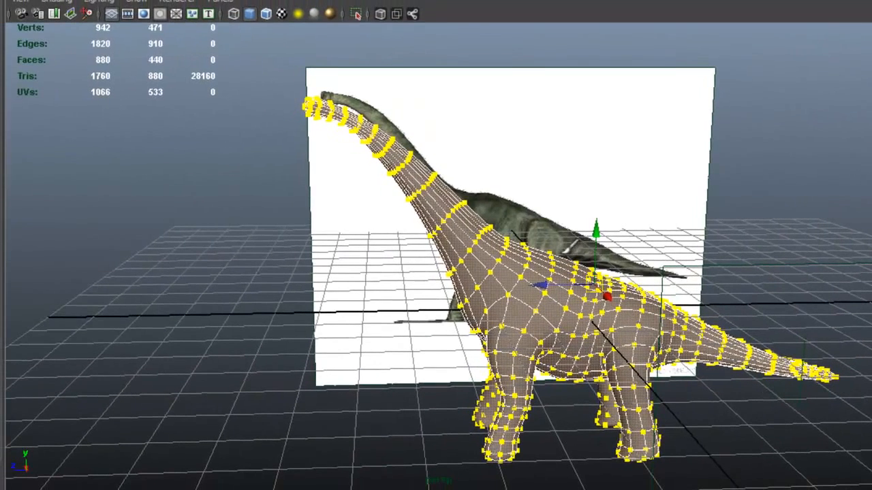
- Leave the component selection, switch the mesh to face mode and select the faces at the lower front of the head
left_click_drag(485, 208, 581, 221, "alt")
key("F8")
middle_click_drag(580, 221, 627, 245, "alt")
scroll(528, 185, "up", 5)
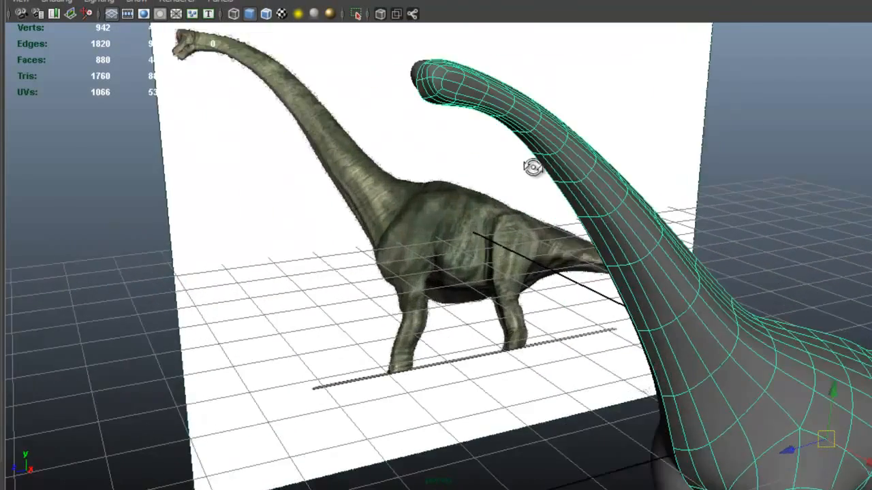
left_click_drag(540, 163, 487, 150, "alt")
middle_click_drag(511, 128, 520, 181, "alt")
left_click_drag(521, 183, 542, 172, "alt")
right_click_drag(542, 172, 730, 205, "alt")
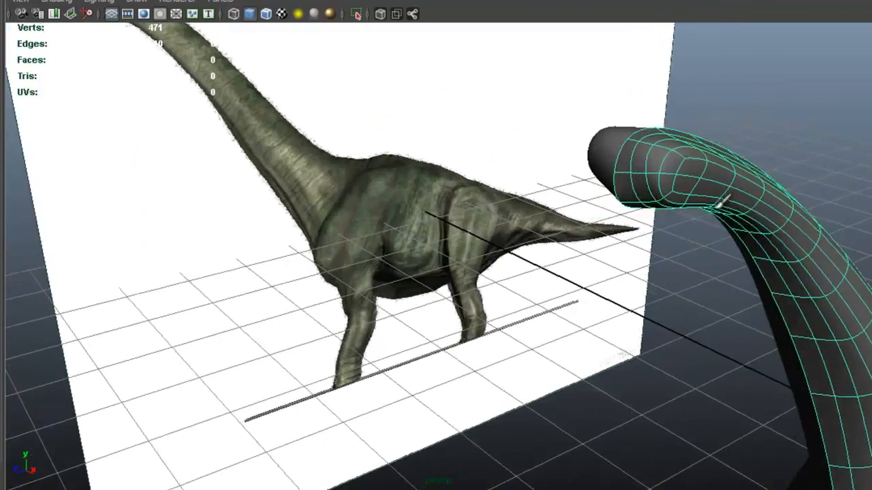
middle_click_drag(730, 205, 498, 189, "alt")
right_click_drag(498, 189, 662, 203, "alt")
right_click_drag(480, 141, 504, 192)
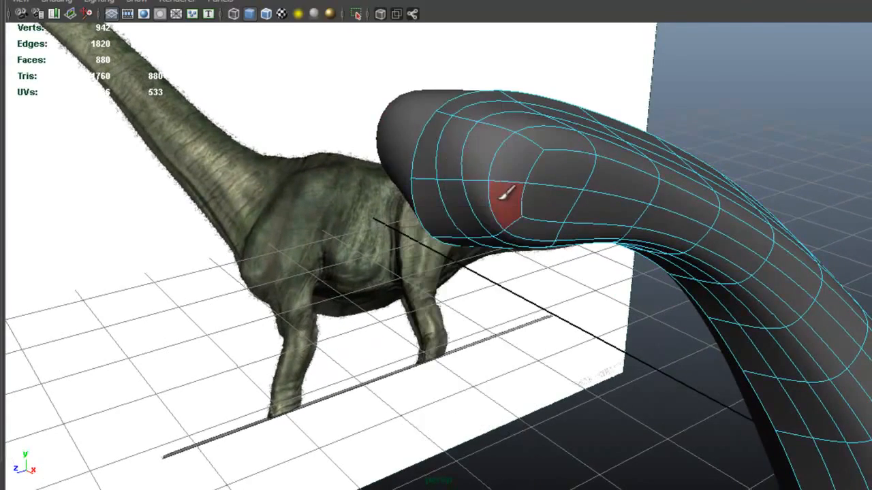
left_click_drag(527, 204, 370, 175, "alt")
middle_click_drag(369, 174, 442, 188, "alt")
left_click_drag(443, 188, 412, 111, "alt")
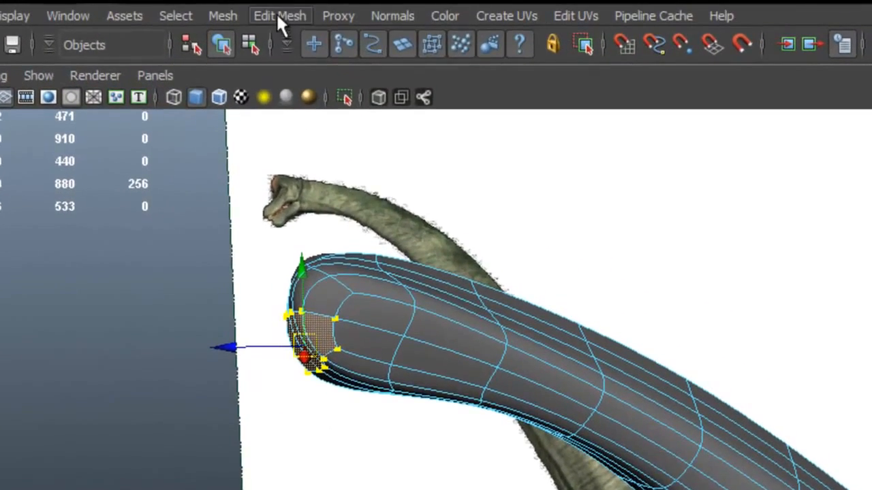
- Extrude the selected head faces and turn off Reflection for the Move tool
left_click(277, 15)
left_click(298, 72)
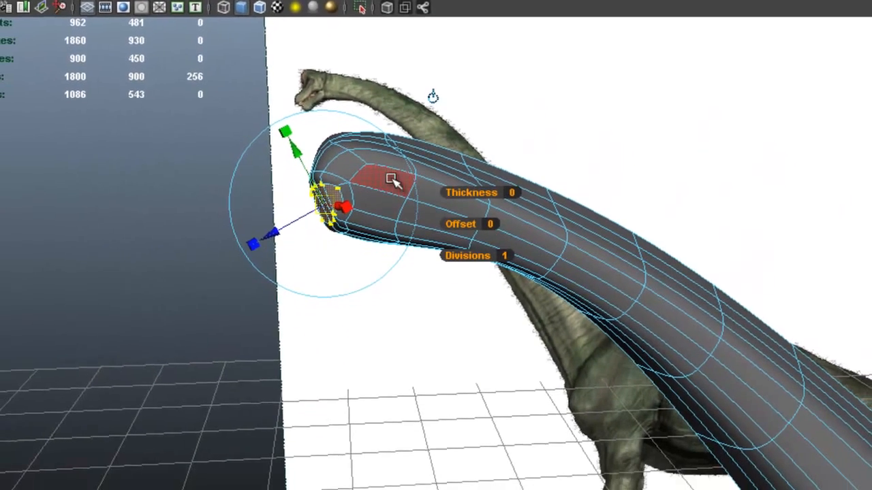
key("w")
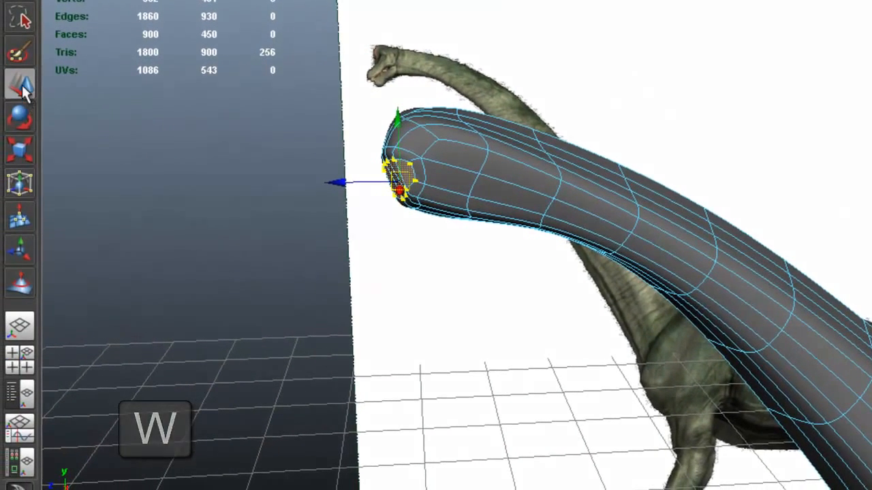
double_click(23, 87)
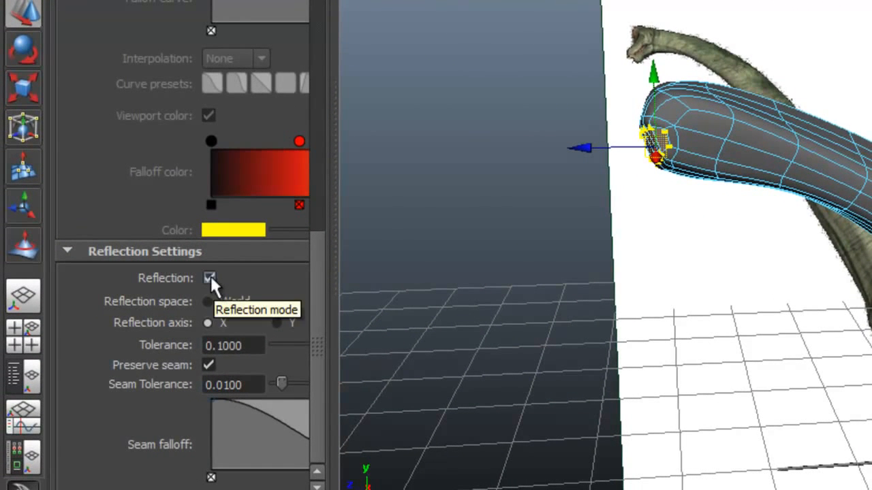
left_click(209, 278)
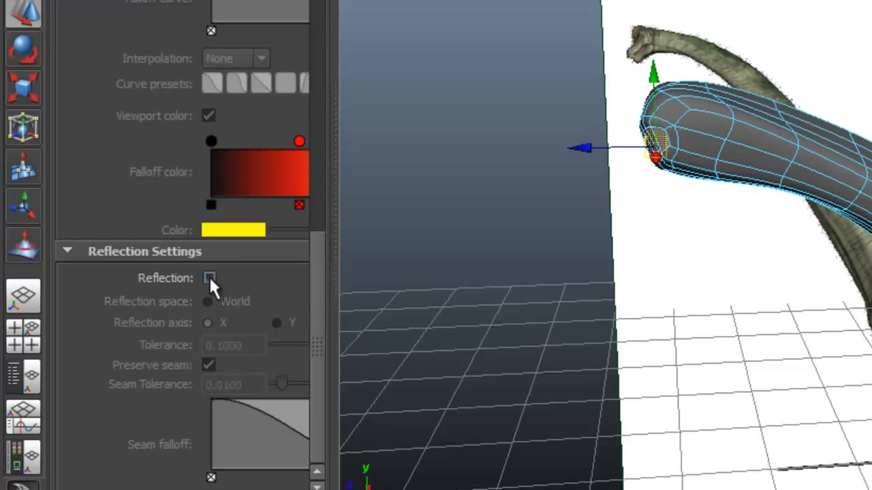
- Move the extruded faces forward along Z to form the dinosaur's snout
left_click_drag(571, 221, 750, 175, "alt")
left_click_drag(700, 143, 590, 153)
left_click_drag(708, 166, 774, 178, "alt")
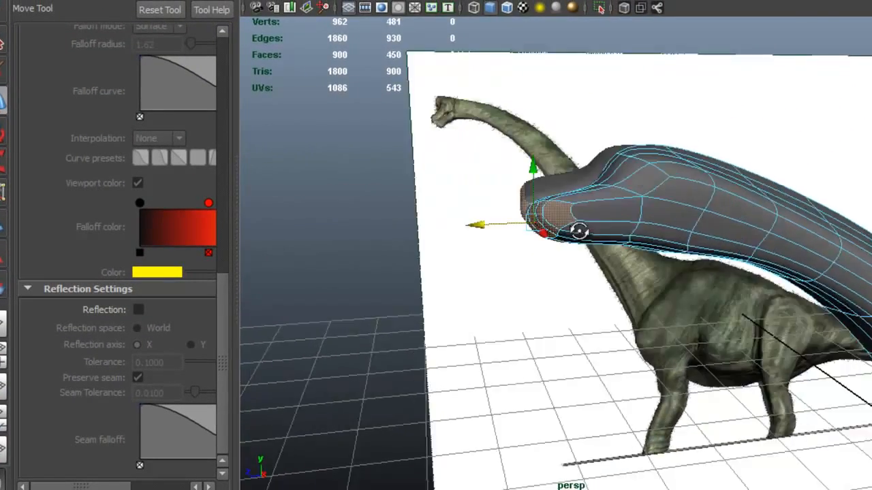
left_click_drag(578, 231, 623, 257, "alt")
left_click_drag(578, 332, 429, 294)
scroll(430, 293, "down", 3)
middle_click_drag(553, 295, 677, 357, "alt")
scroll(590, 256, "up", 3)
left_click_drag(593, 251, 571, 261, "alt")
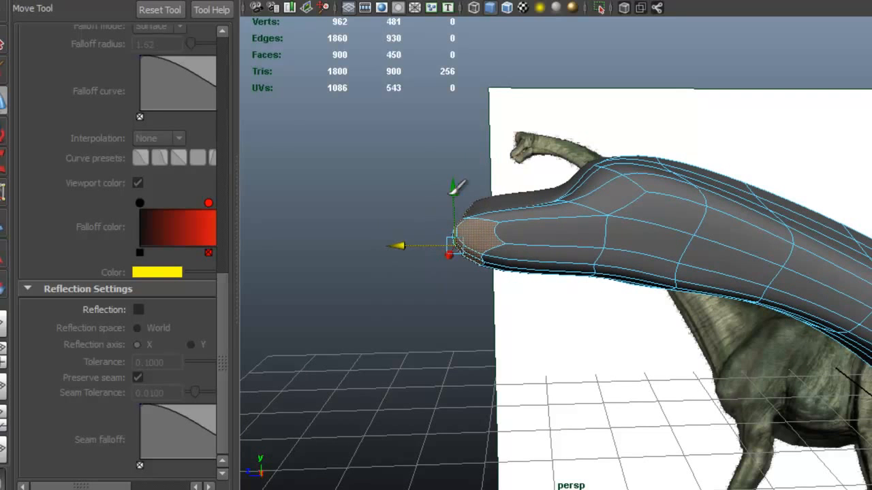
mouse_move(611, 247)
left_mouse_down("alt")
mouse_move(516, 241)
mouse_move(532, 253)
mouse_move(515, 202)
mouse_move(585, 262)
mouse_move(779, 275)
mouse_move(674, 273)
mouse_move(601, 254)
left_mouse_up("alt")
- Adjust the extruded snout faces along Z in the side view against the reference image of the head
key("space")
middle_click_drag(658, 327, 773, 373, "alt")
right_click_drag(698, 327, 757, 342, "alt")
middle_click_drag(756, 342, 795, 382, "alt")
right_click_drag(746, 338, 796, 340, "alt")
middle_click_drag(772, 334, 794, 359, "alt")
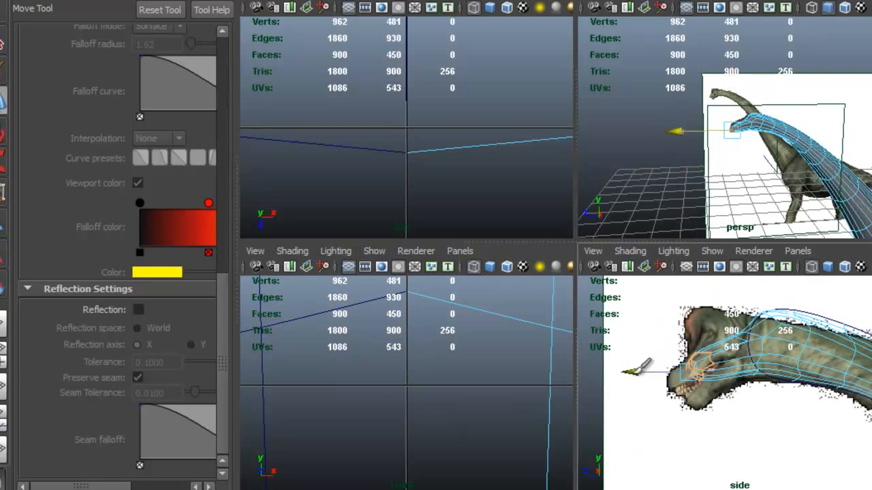
left_click_drag(804, 158, 710, 151, "alt")
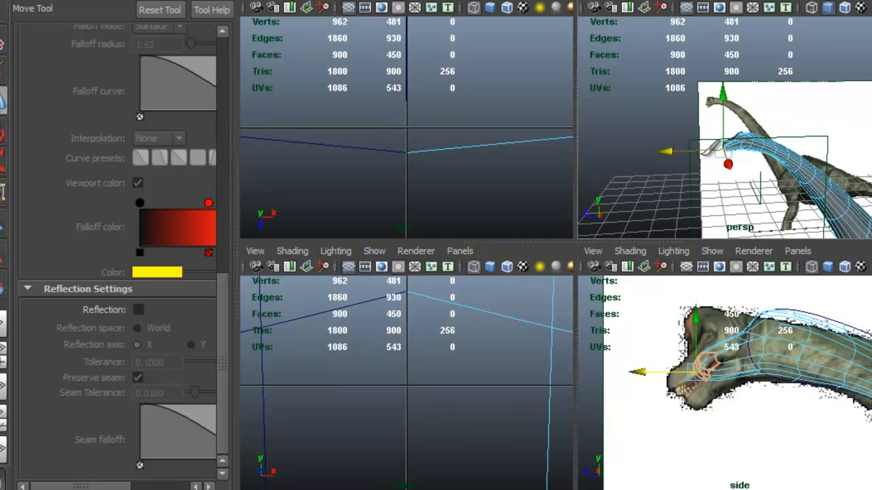
- Turn Reflection back on for the Move tool and delete the inner faces along the snout's centre line
key("space")
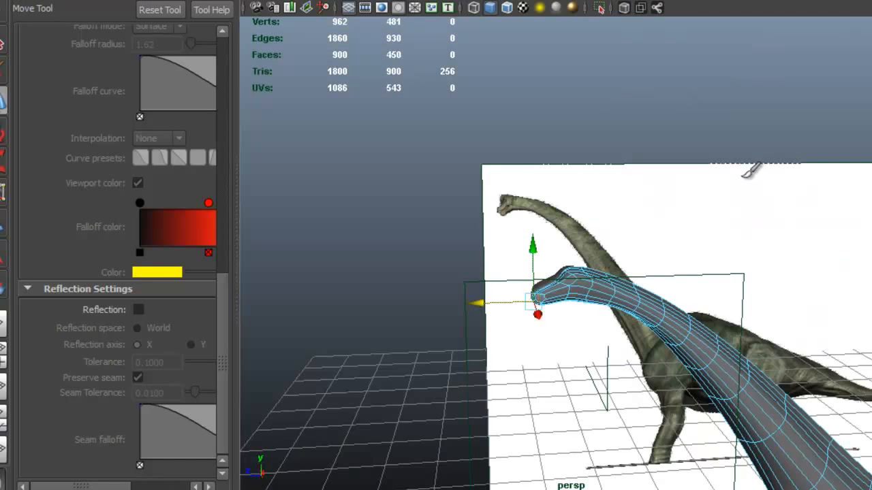
left_click_drag(661, 229, 780, 289, "alt")
left_click_drag(720, 275, 678, 239, "alt")
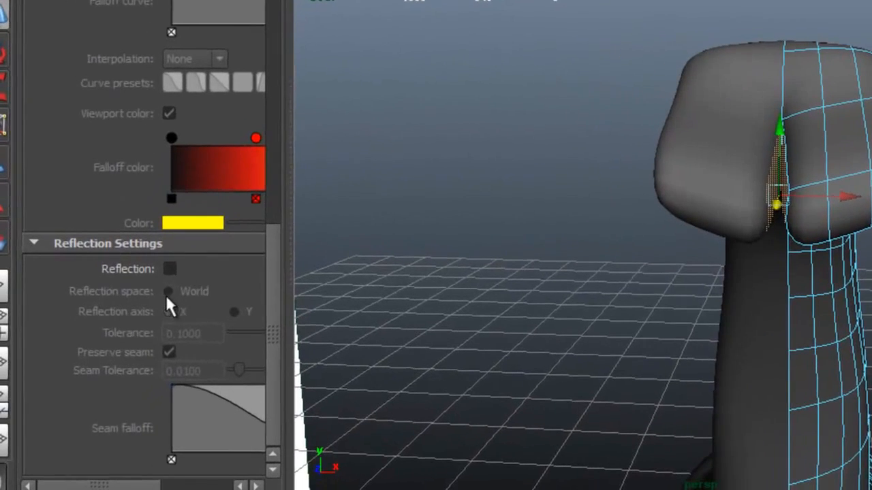
left_click(138, 309)
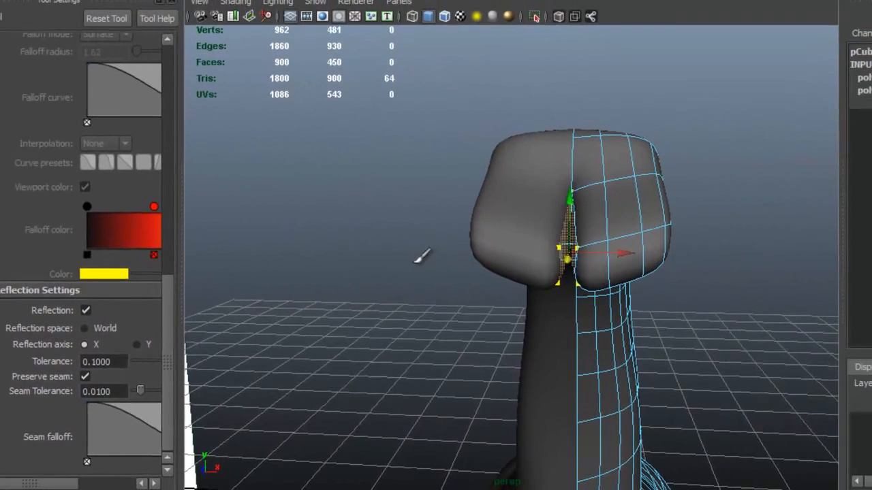
key("Delete")
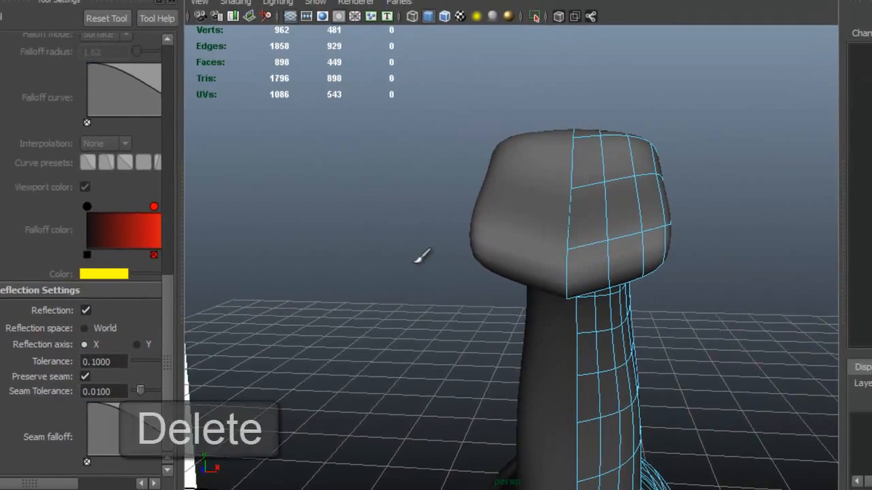
- Select the snout's front faces and grow the selection back over the whole head to the start of the neck
left_click_drag(617, 204, 450, 264, "alt")
left_click(516, 253)
key("space")
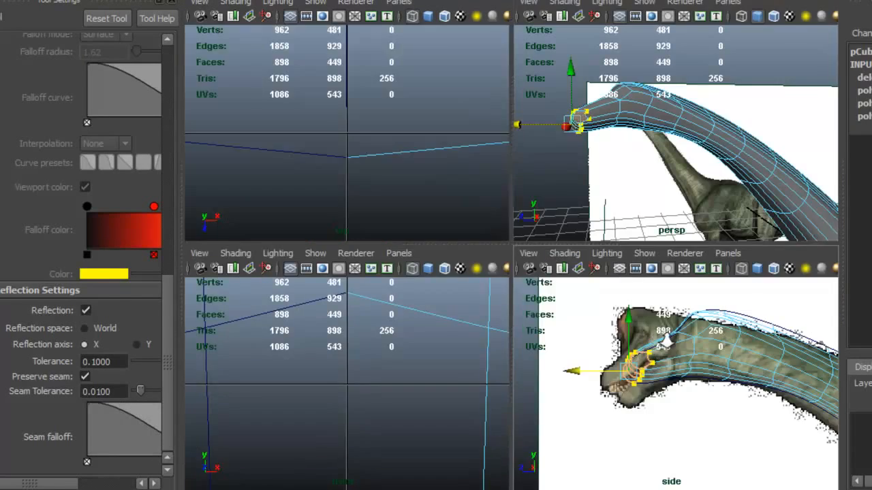
left_click_drag(645, 146, 717, 155, "alt")
left_click_drag(604, 126, 706, 136, "alt")
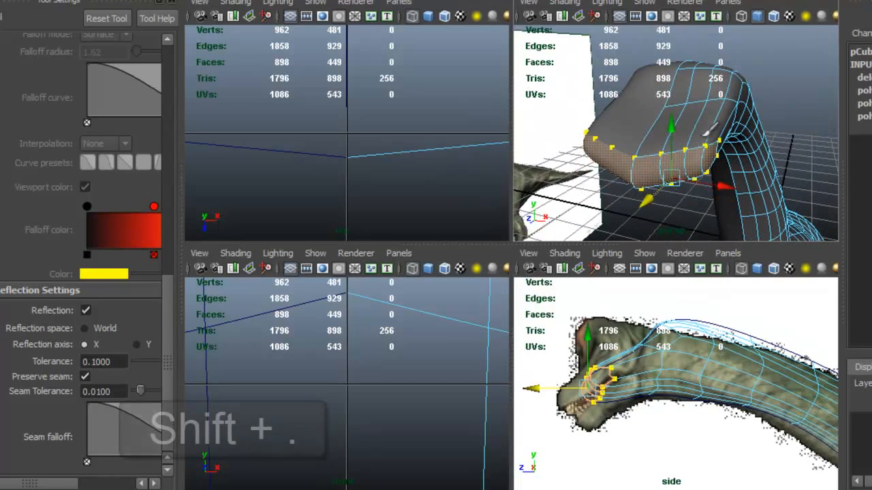
key("shift+period")
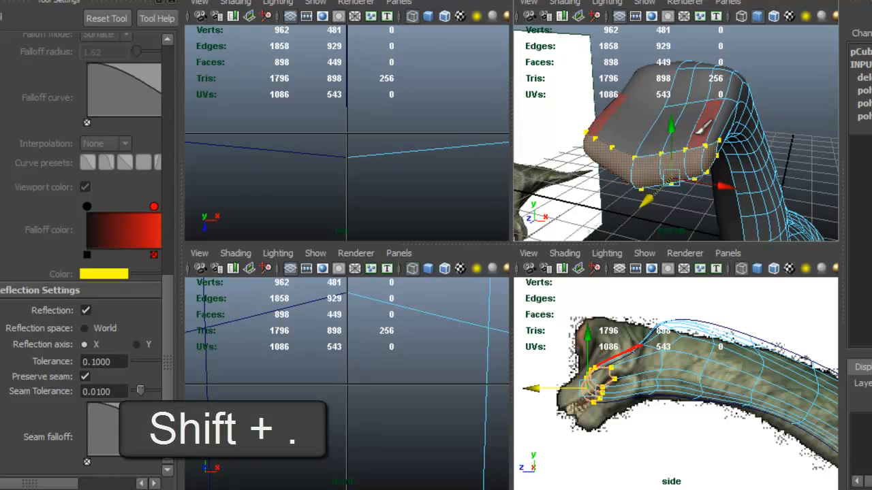
key("shift+period")
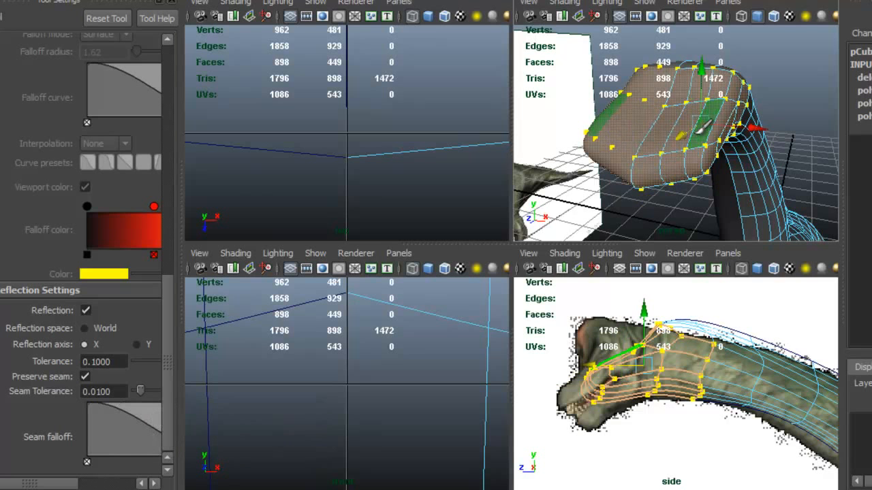
left_click_drag(705, 124, 598, 146, "alt")
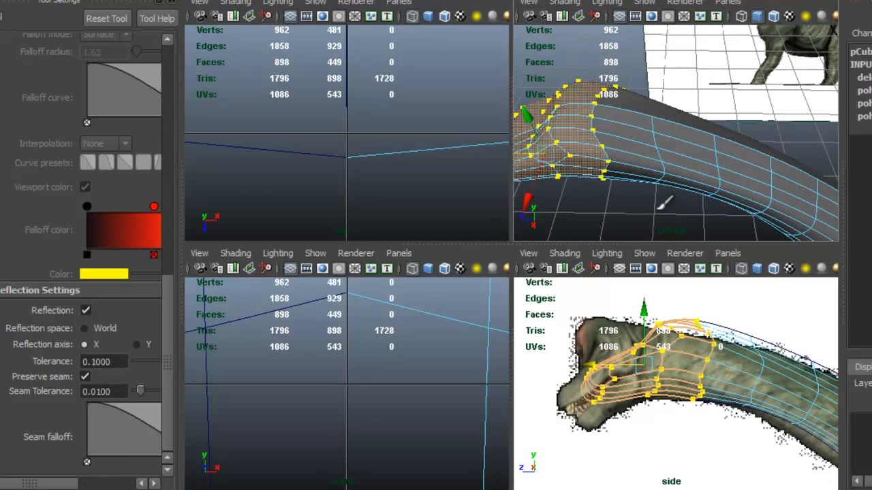
- Move and rotate the selected head faces in the side view to follow the tilt of the reference head
middle_click_drag(640, 370, 645, 365, "alt")
left_click_drag(647, 360, 616, 359)
key("e")
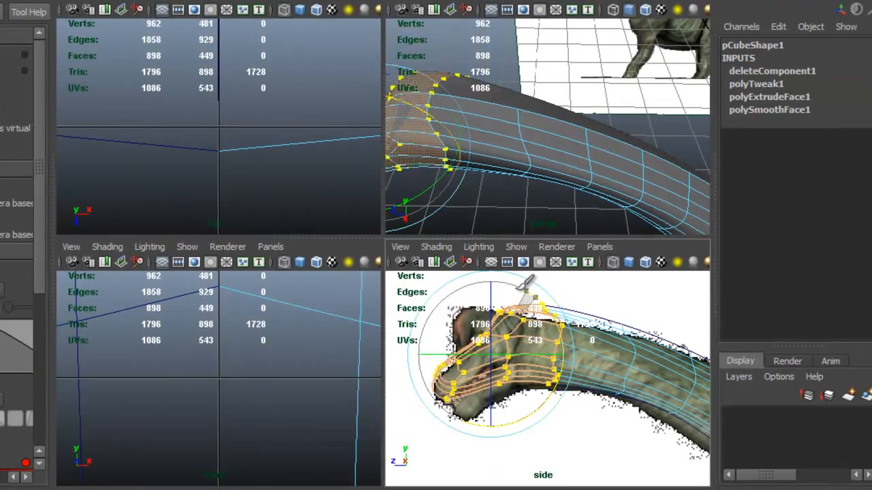
left_click_drag(528, 280, 493, 365)
key("w")
key("e")
- Select the faces at the snout's tip in an enlarged perspective view and adjust their size
key("space")
left_click_drag(414, 218, 310, 316, "alt")
left_click_drag(289, 344, 254, 349)
left_click_drag(322, 327, 532, 316, "alt")
left_click_drag(463, 302, 299, 289, "alt")
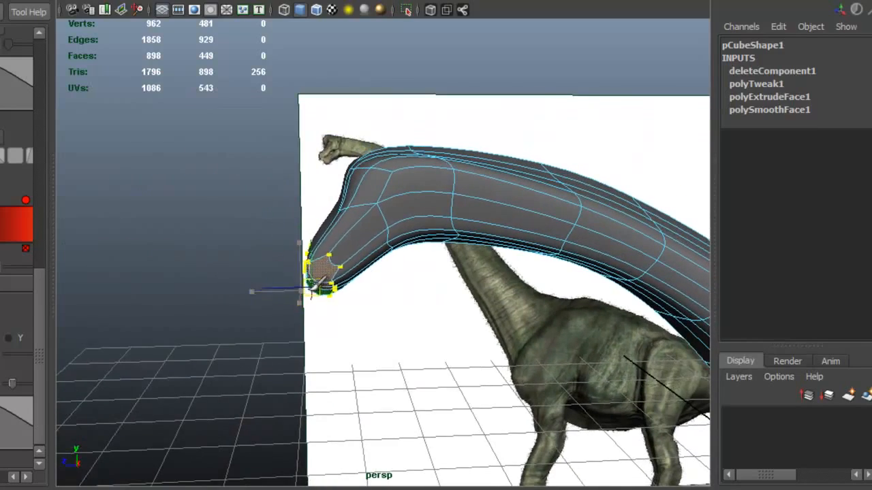
- Adjust the edge row running across the front of the head to refine its profile
left_click_drag(417, 269, 455, 239, "alt")
right_click_drag(455, 239, 460, 217)
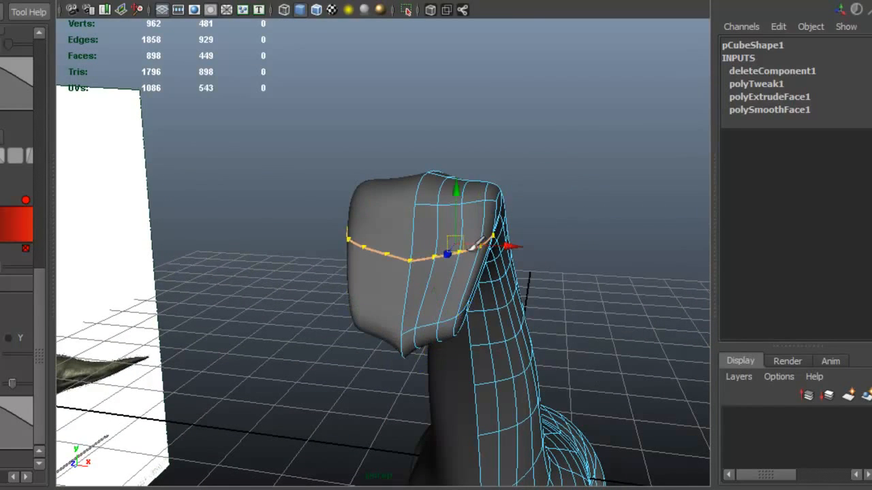
mouse_move(445, 235)
left_mouse_down("alt")
mouse_move(336, 205)
mouse_move(500, 204)
mouse_move(345, 255)
mouse_move(417, 230)
mouse_move(432, 237)
mouse_move(432, 228)
left_mouse_up("alt")
left_click(489, 211)
scroll(400, 220, "down", 3)
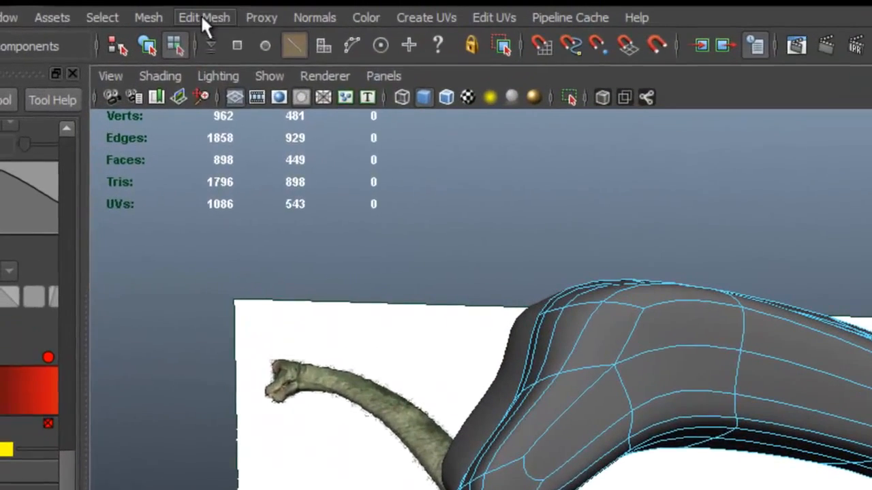
- Insert an edge loop around the middle of the snout with the Insert Edge Loop Tool
left_click(202, 17)
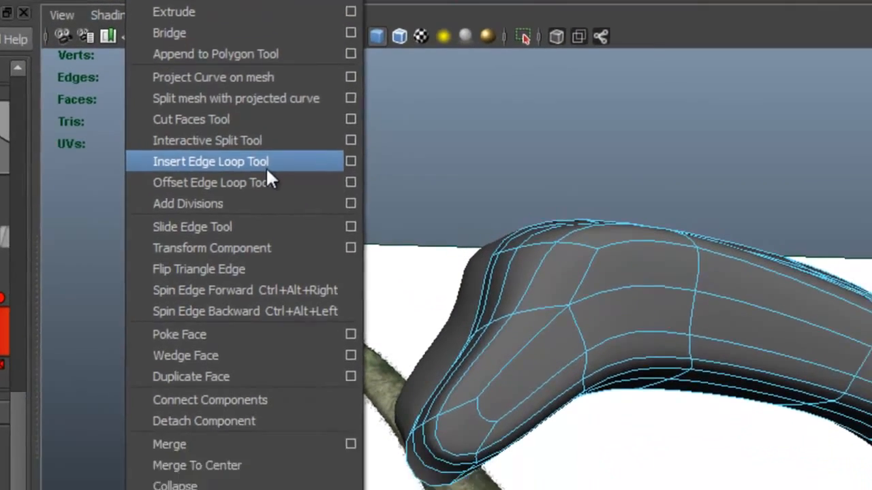
left_click(265, 167)
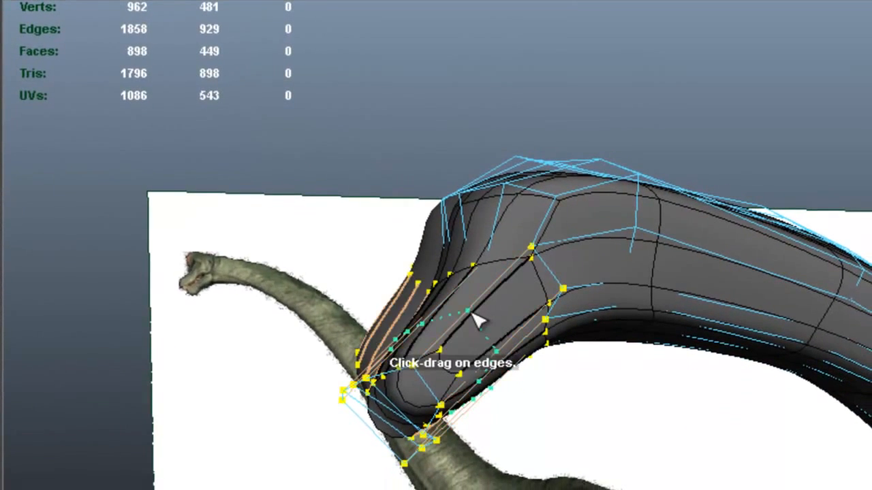
left_click_drag(482, 307, 479, 294)
key("3")
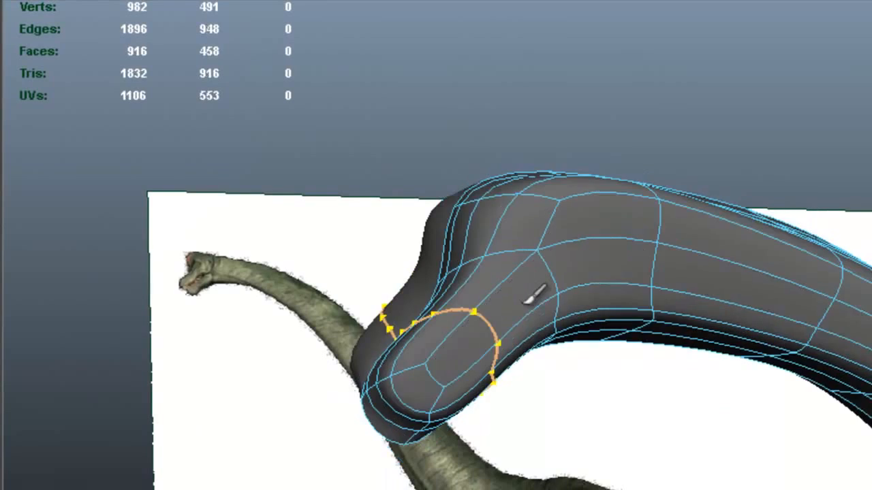
- Select and adjust individual edges at the snout's lower front corner and along its side with the Move tool
left_click_drag(526, 328, 590, 417, "alt")
key("w")
left_click(624, 408)
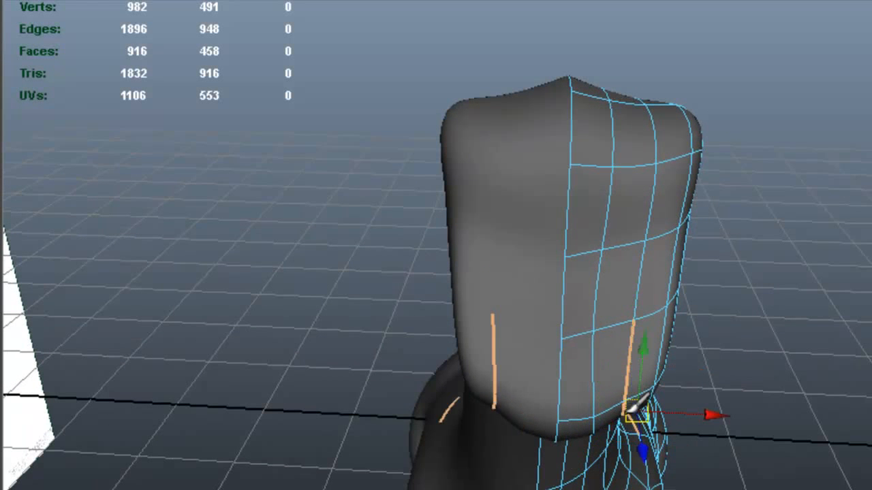
left_click(618, 415)
left_click(626, 411)
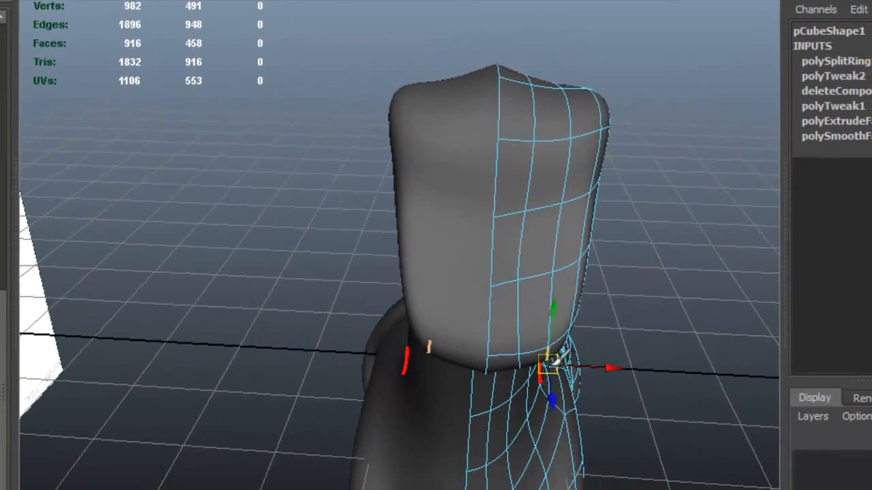
left_click_drag(558, 361, 471, 283, "alt")
left_click(477, 230)
left_click_drag(481, 227, 416, 221, "alt")
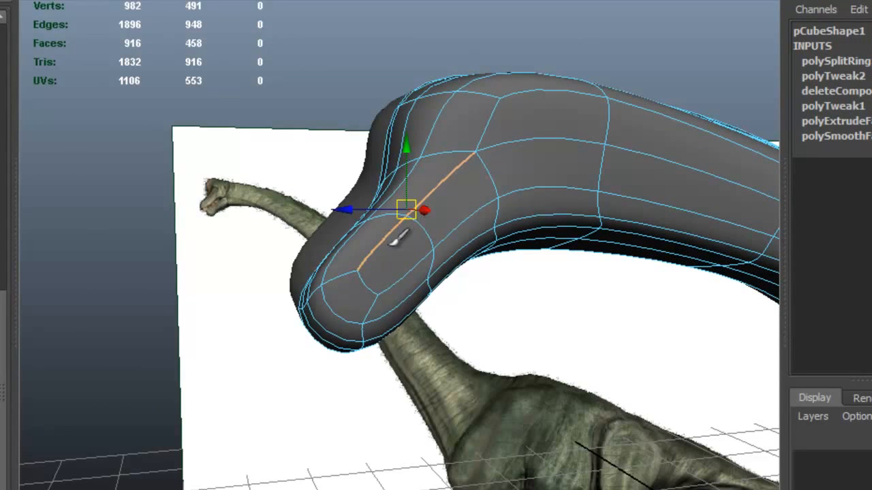
- Select the strip of faces running from the side of the snout around its front to mark out the mouth
right_click_drag(399, 237, 390, 286)
left_click(408, 250)
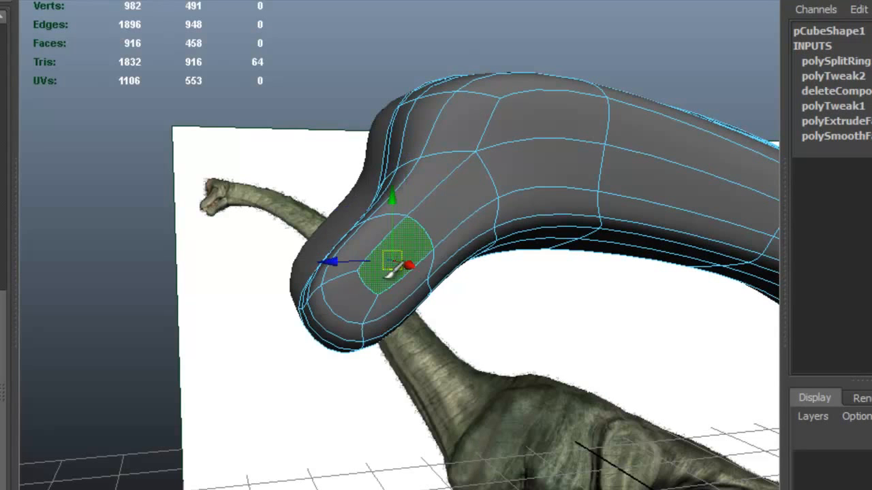
double_click(355, 291, "shift")
left_click_drag(344, 320, 416, 253, "alt")
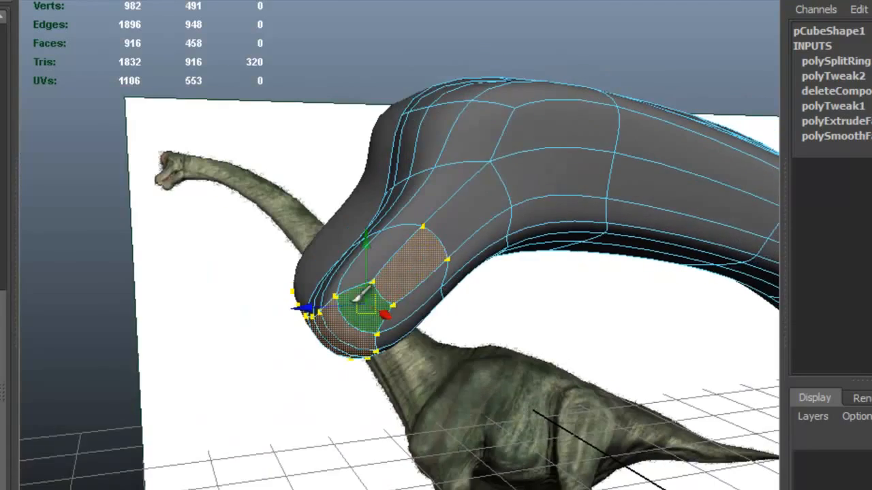
left_click_drag(484, 267, 441, 195, "alt")
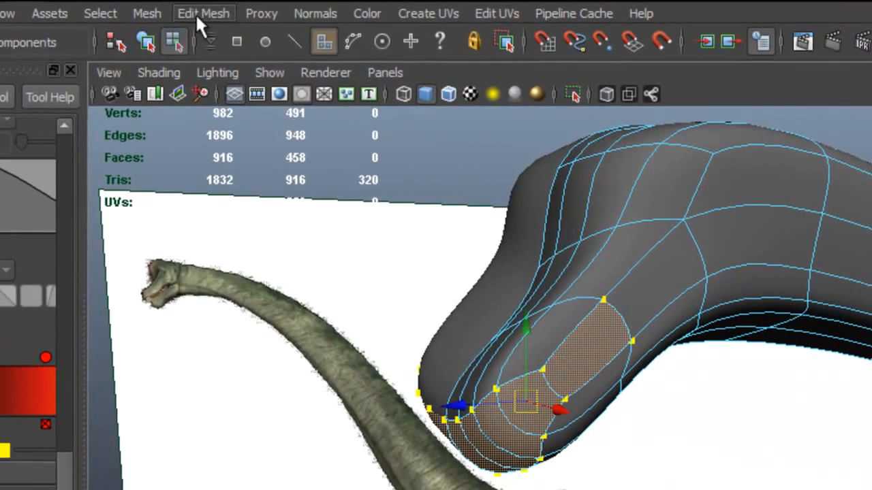
- Extrude the selected mouth faces and scale them inward to form a lip border
left_click(194, 13)
left_click(242, 71)
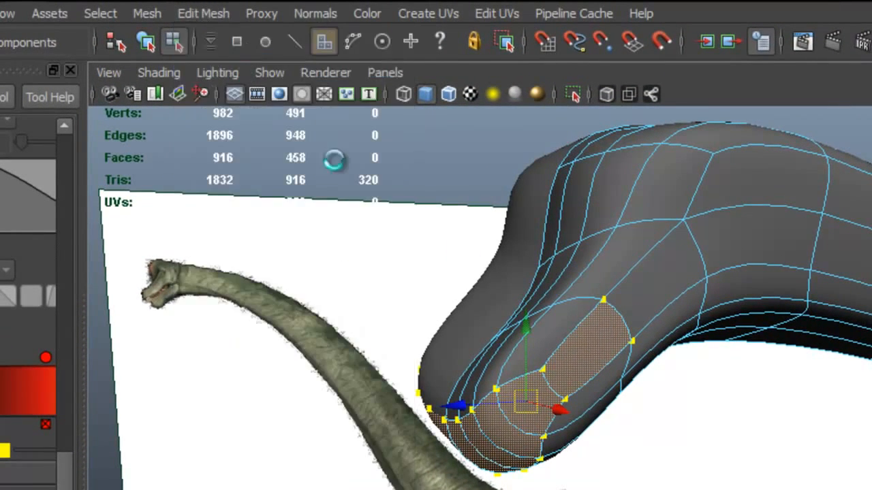
left_click_drag(594, 417, 733, 417, "alt")
right_click_drag(637, 425, 729, 443, "alt")
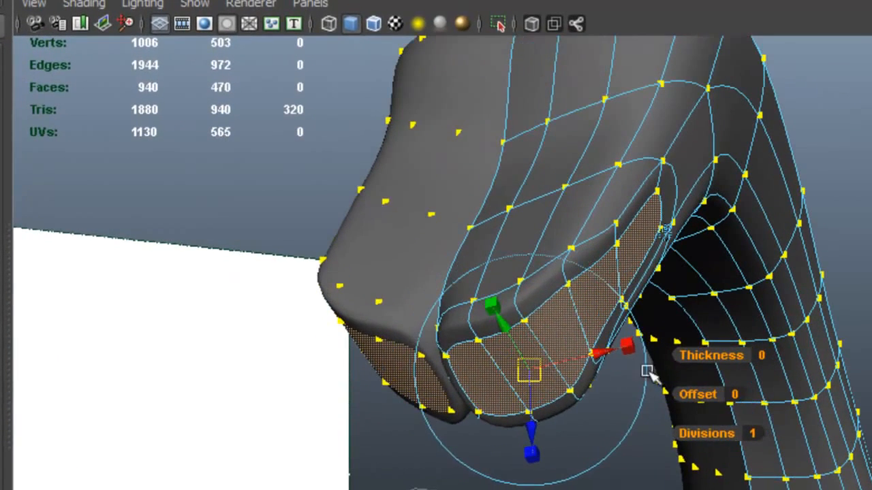
left_click_drag(631, 346, 620, 354)
- Extrude the mouth faces again and push them into the head to form the mouth cavity
left_click_drag(528, 375, 344, 432)
key("g")
left_click(341, 422)
left_click_drag(526, 364, 449, 333, "alt")
- Delete the inner mouth faces and the leftover extruded faces along the centre line
key("Delete")
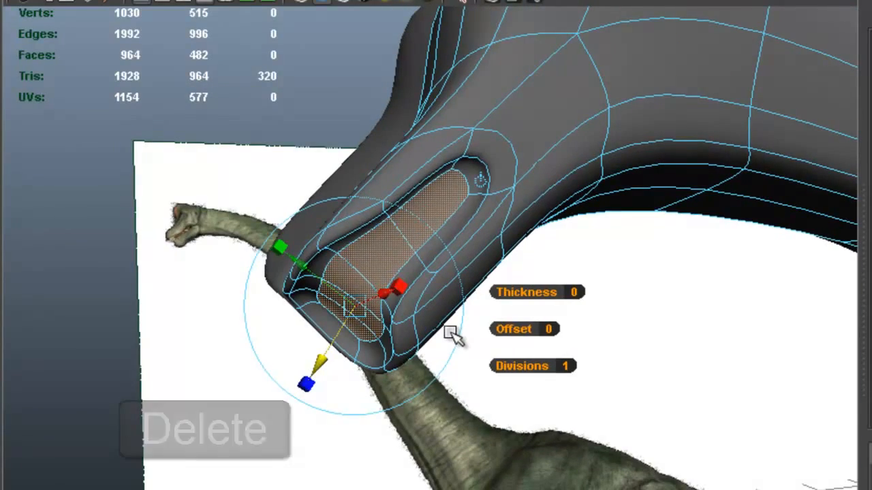
left_click_drag(435, 326, 424, 307, "alt")
double_click(411, 315)
key("Delete")
- Select the upper jaw's open edges along the centre seam and set their absolute X position to 0
left_click_drag(521, 311, 531, 250, "alt")
right_click_drag(438, 218, 440, 170)
left_click_drag(483, 180, 497, 224, "alt")
right_click_drag(497, 225, 508, 208, "alt")
middle_click_drag(506, 174, 509, 238, "alt")
left_click(499, 92)
left_click_drag(488, 179, 441, 169, "alt")
middle_click_drag(442, 169, 486, 261, "alt")
left_click_drag(461, 152, 445, 152, "alt")
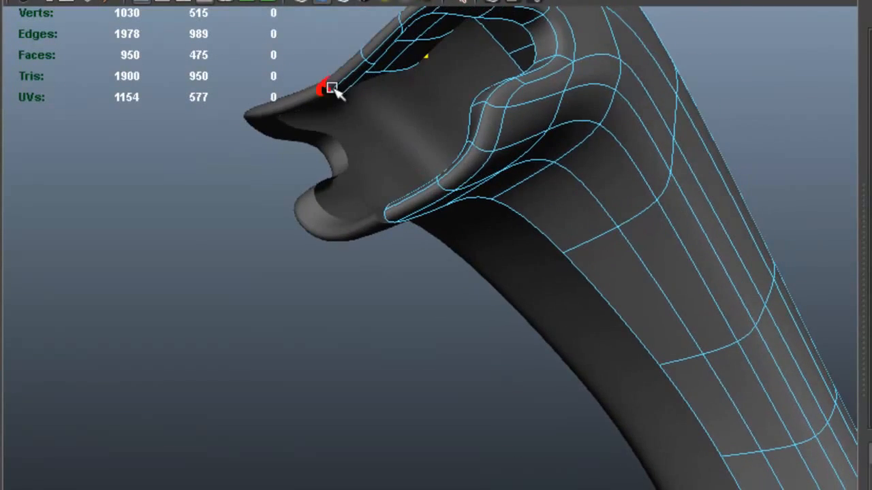
left_click(342, 95)
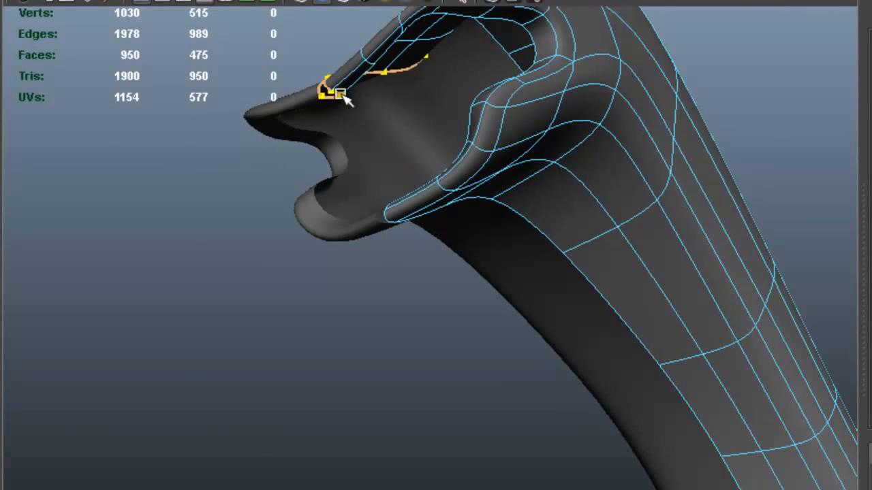
left_click_drag(446, 121, 583, 192, "alt")
middle_click_drag(584, 193, 572, 270, "alt")
mouse_move(572, 270)
left_mouse_down("alt")
mouse_move(545, 266)
mouse_move(539, 323)
mouse_move(582, 228)
mouse_move(584, 259)
left_mouse_up("alt")
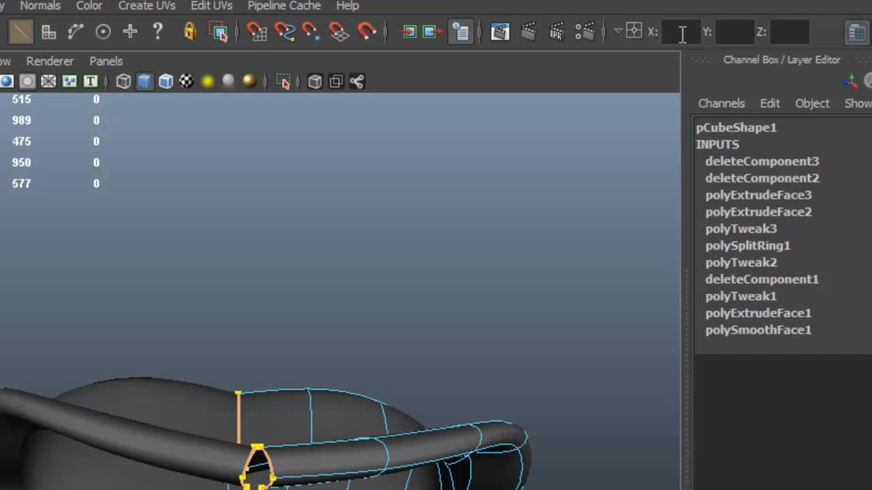
left_click(682, 32)
type("0")
key("Return")
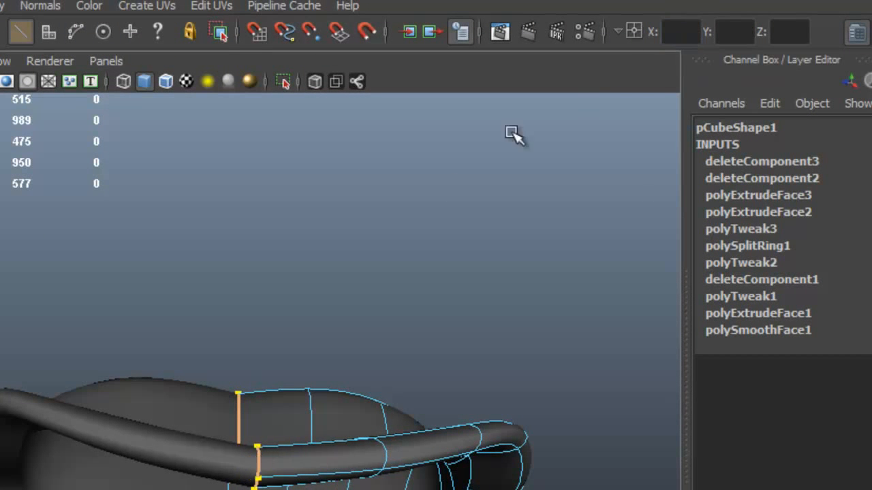
- Select the lower jaw's open edges along the centre seam and set their absolute X position to 0
middle_click_drag(336, 361, 295, 411, "alt")
left_click_drag(397, 369, 260, 364, "alt")
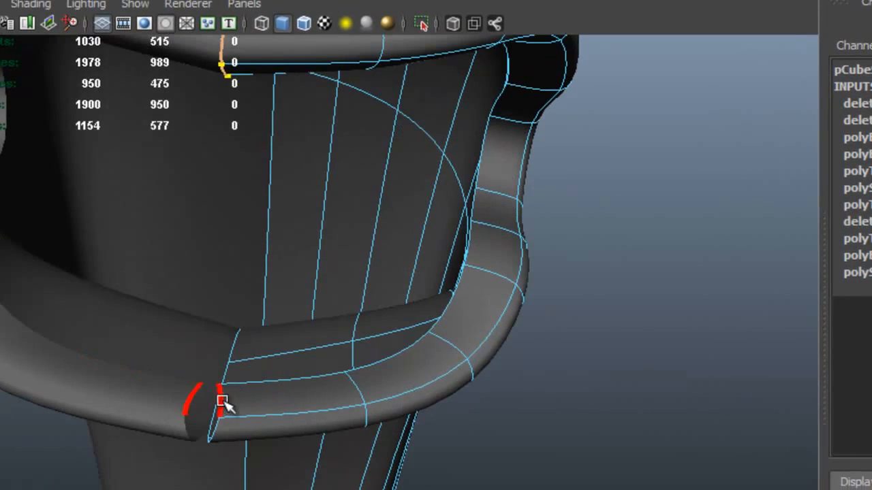
left_click(222, 401)
left_click_drag(282, 395, 253, 374, "alt")
double_click(243, 391, "shift")
left_click_drag(345, 340, 328, 337, "alt")
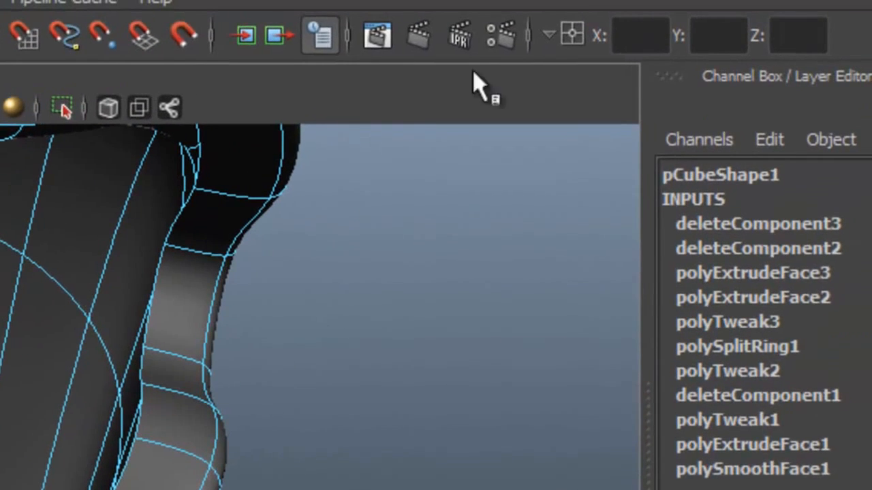
left_click(633, 35)
type("0")
key("Return")
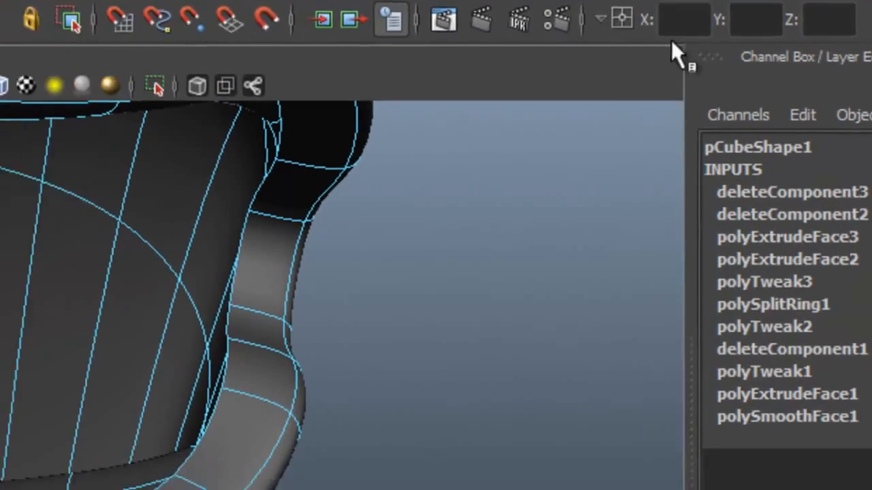
- Select the lengthwise edges along the top of the snout with the Move tool to reshape the upper jaw
right_click_drag(185, 451, 0, 460, "alt")
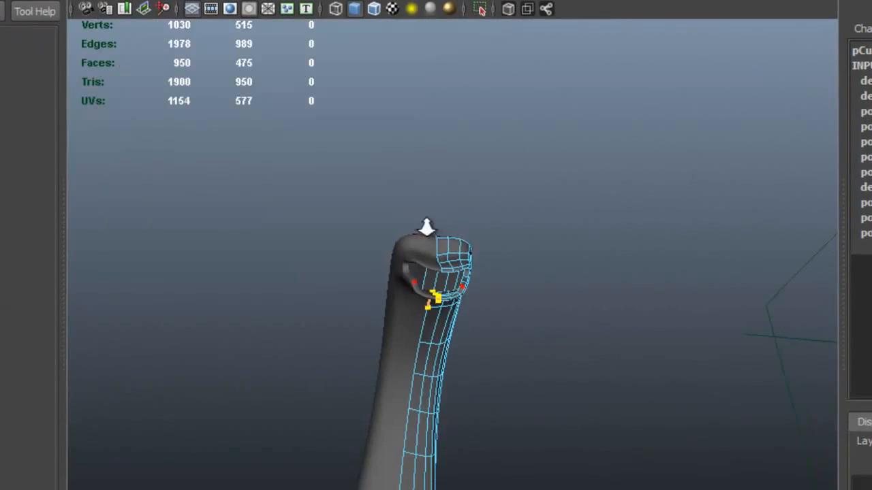
left_click_drag(534, 248, 409, 270, "alt")
right_click_drag(464, 263, 852, 274, "alt")
left_click_drag(407, 227, 425, 238, "alt")
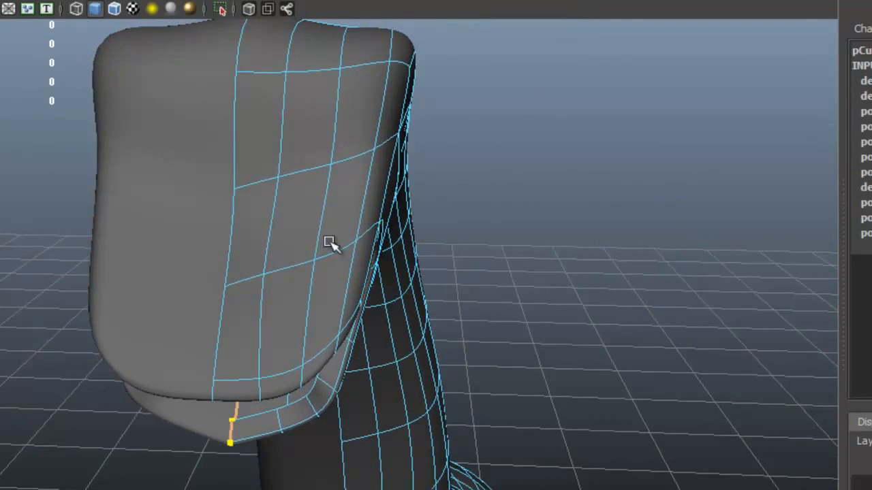
left_click(231, 235)
left_click_drag(230, 235, 152, 278, "alt")
left_click(131, 300, "shift")
key("w")
left_click_drag(196, 232, 150, 242, "alt")
left_click(159, 269)
left_click(199, 220, "shift")
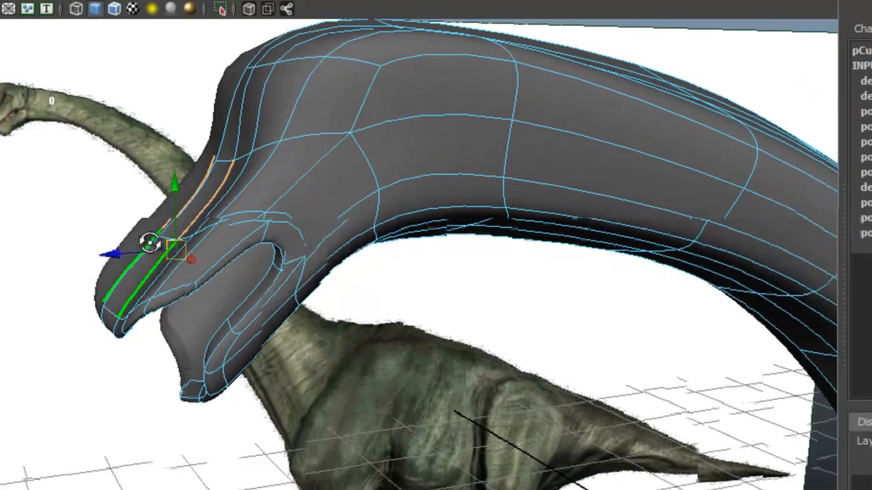